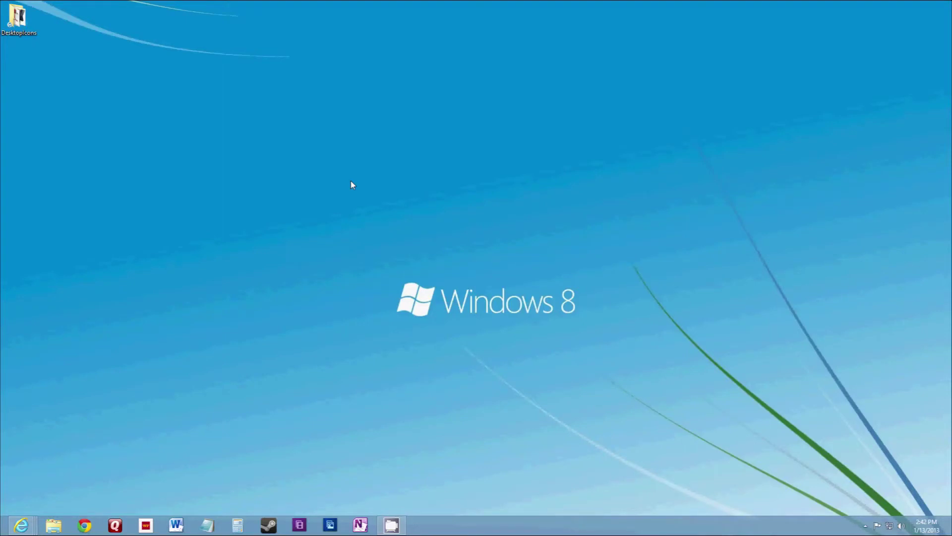
Browse the Start screen tiles and the full list of installed apps
key(super)
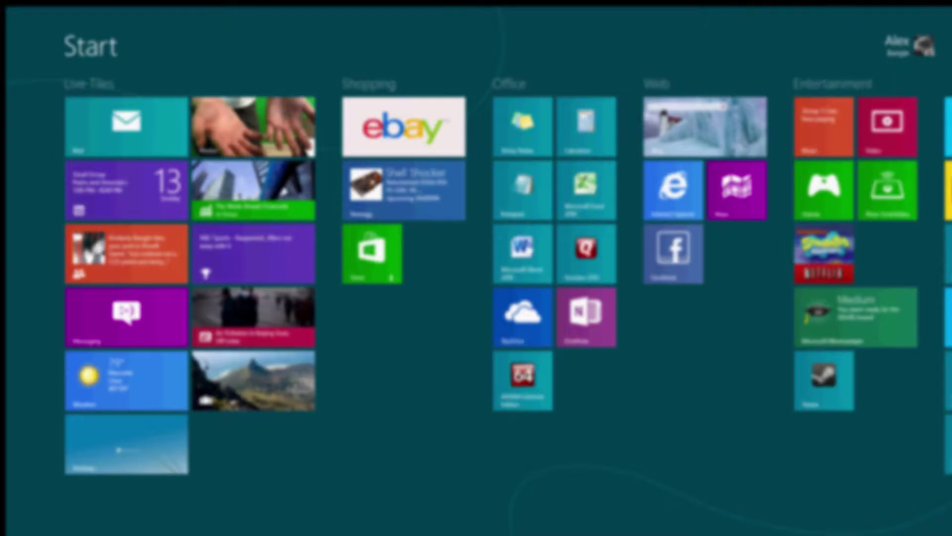
scroll(645, 212, down, 5)
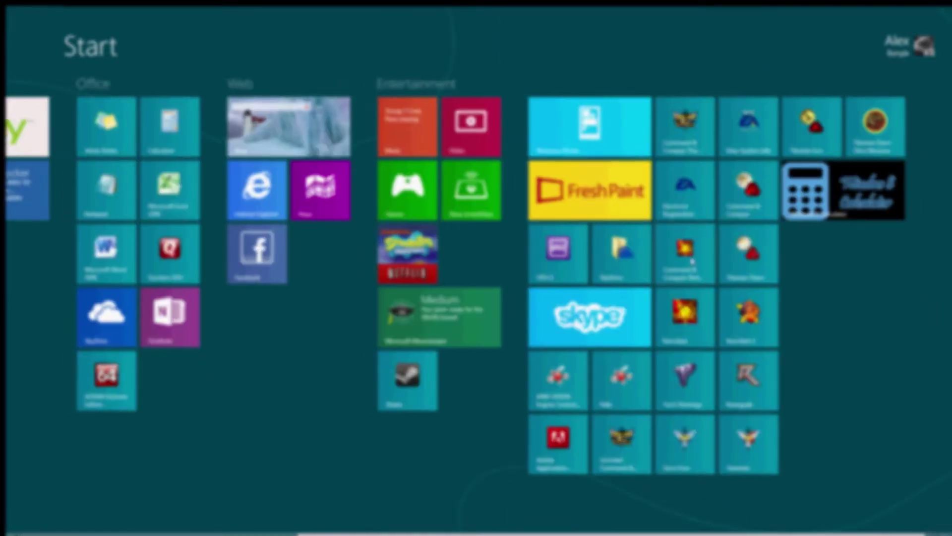
scroll(446, 317, up, 5)
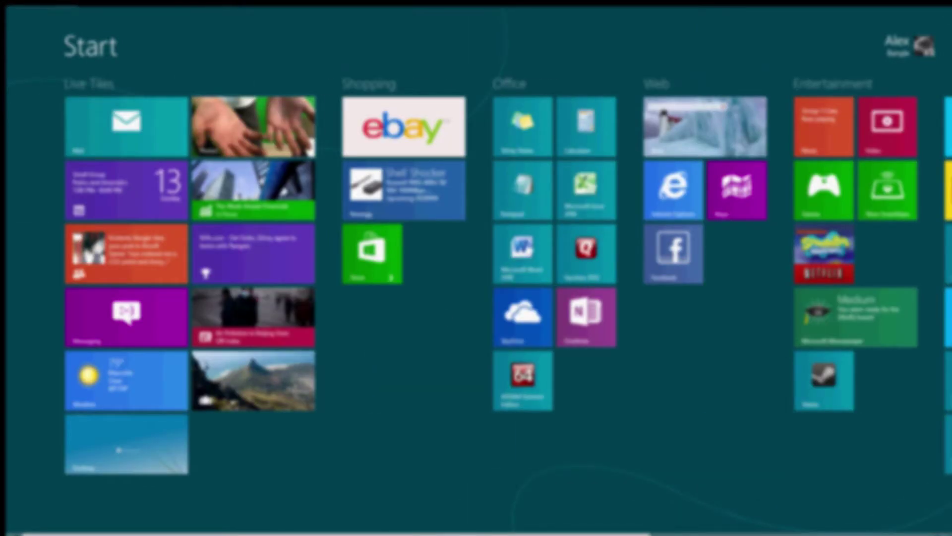
scroll(552, 273, down, 5)
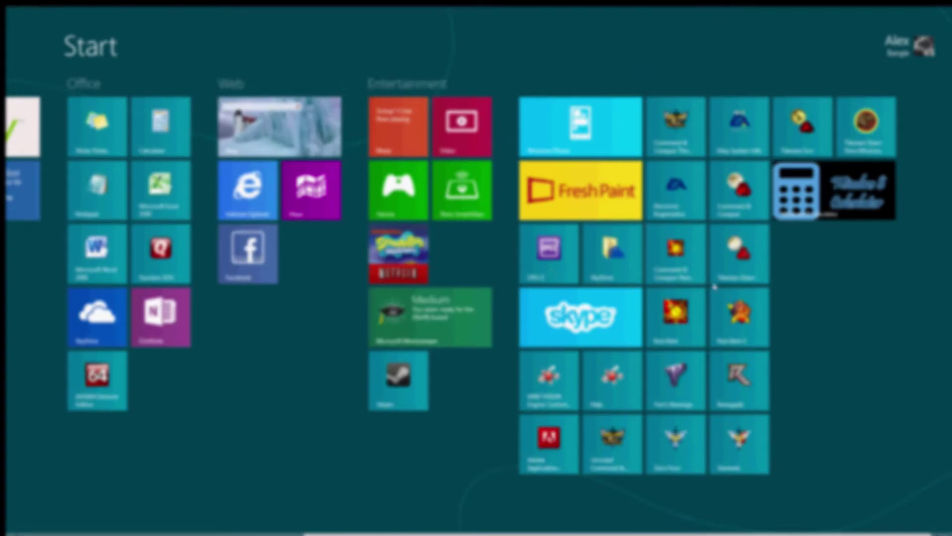
right_click(817, 323)
key(ctrl+Tab)
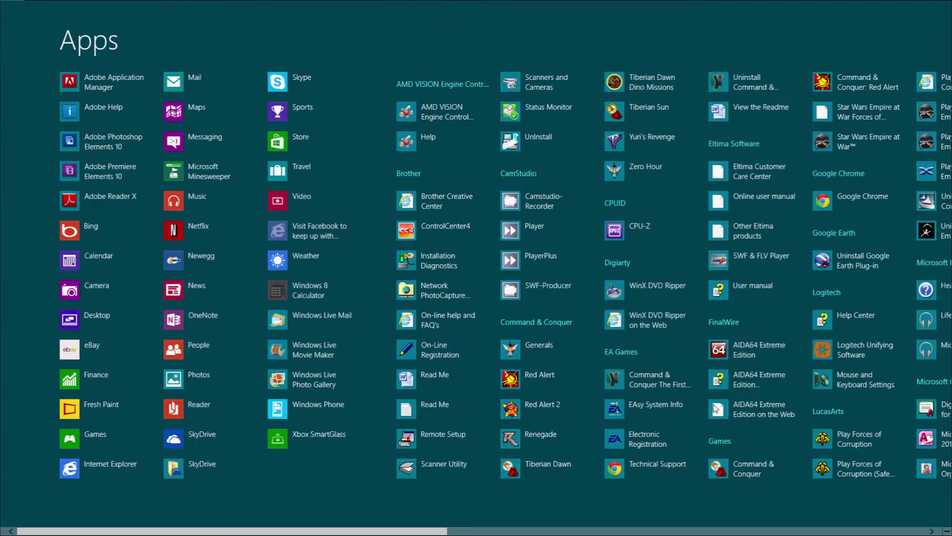
scroll(580, 267, down, 5)
scroll(579, 263, up, 3)
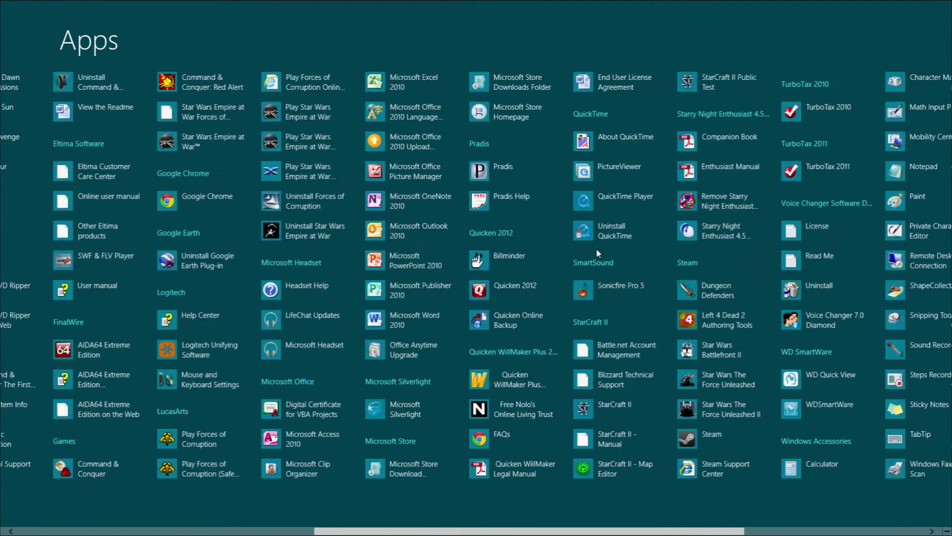
scroll(457, 256, up, 5)
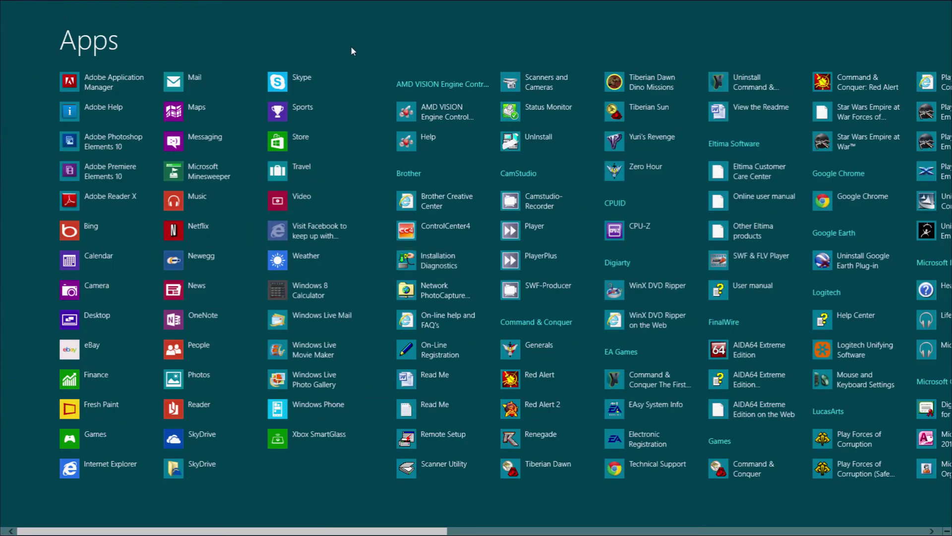
Leave the apps list for the Start screen tiles, then return to the desktop
right_click(718, 421)
key(ctrl+Tab)
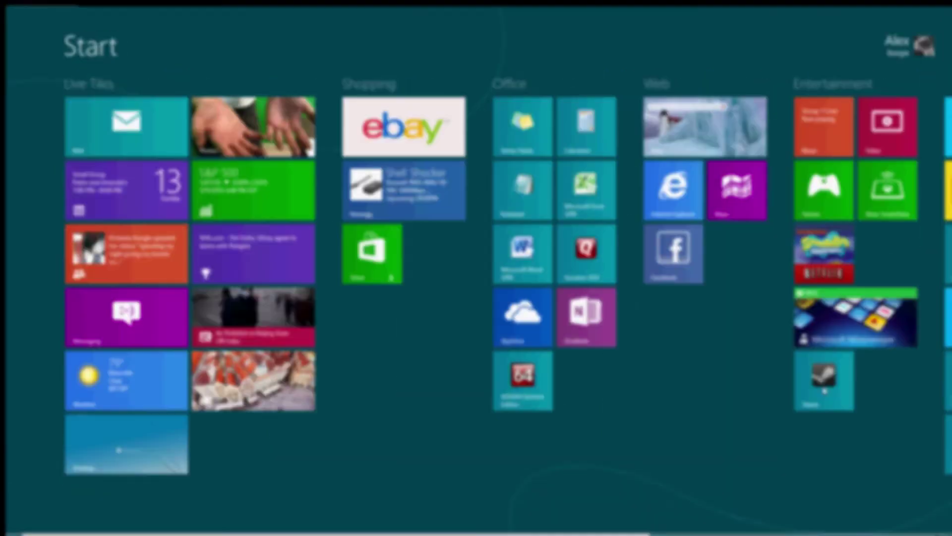
scroll(832, 130, down, 3)
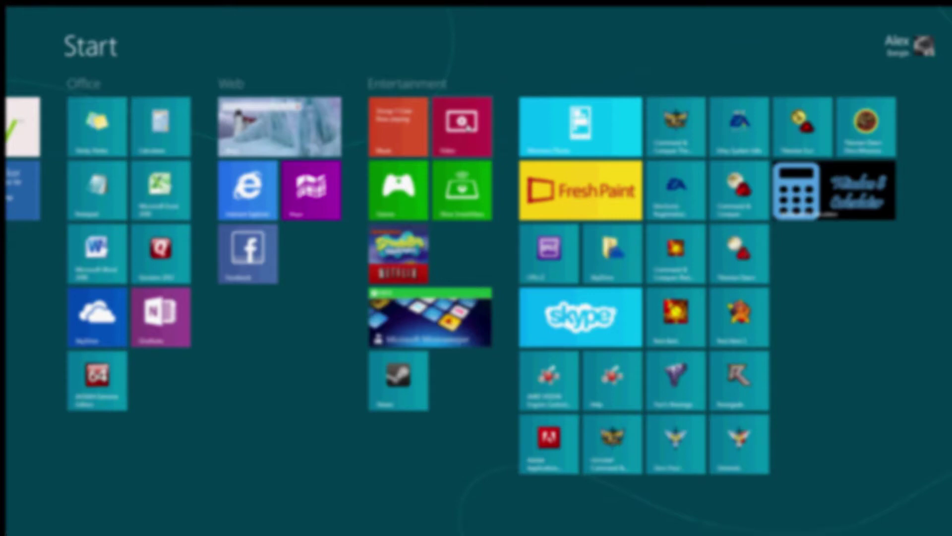
scroll(373, 216, up, 5)
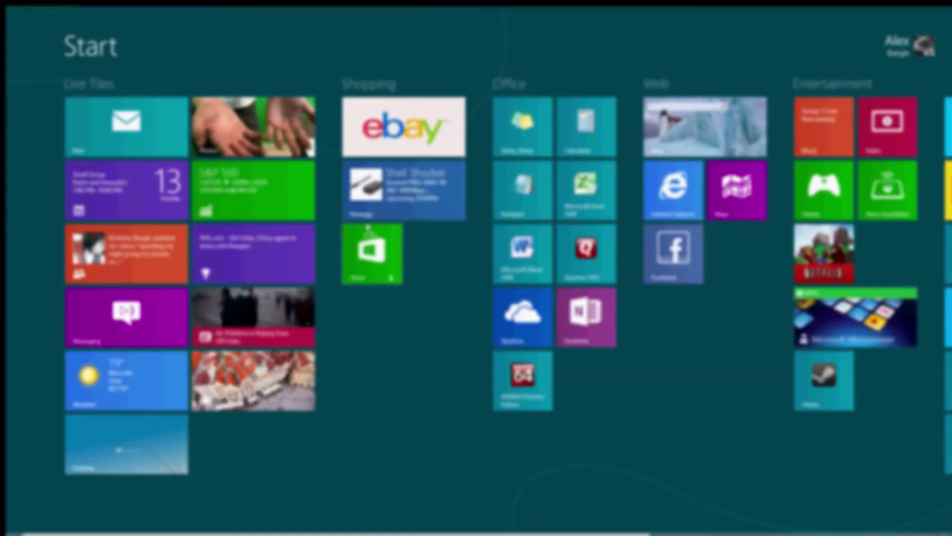
key(super)
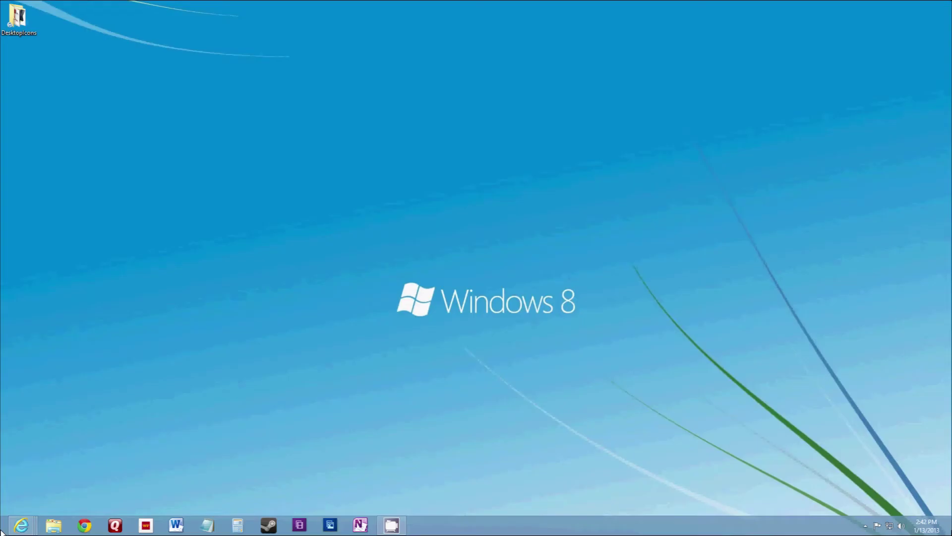
mouse_move(21, 525)
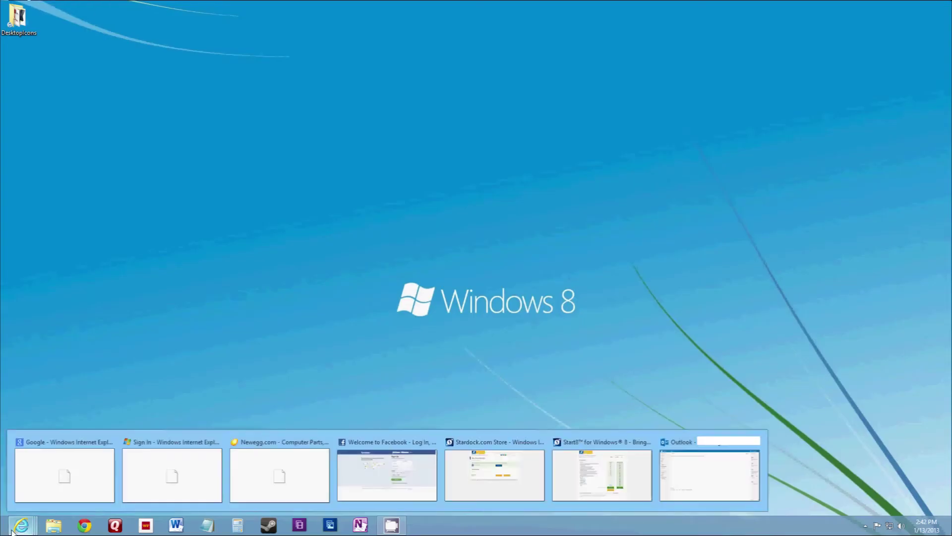
click(602, 471)
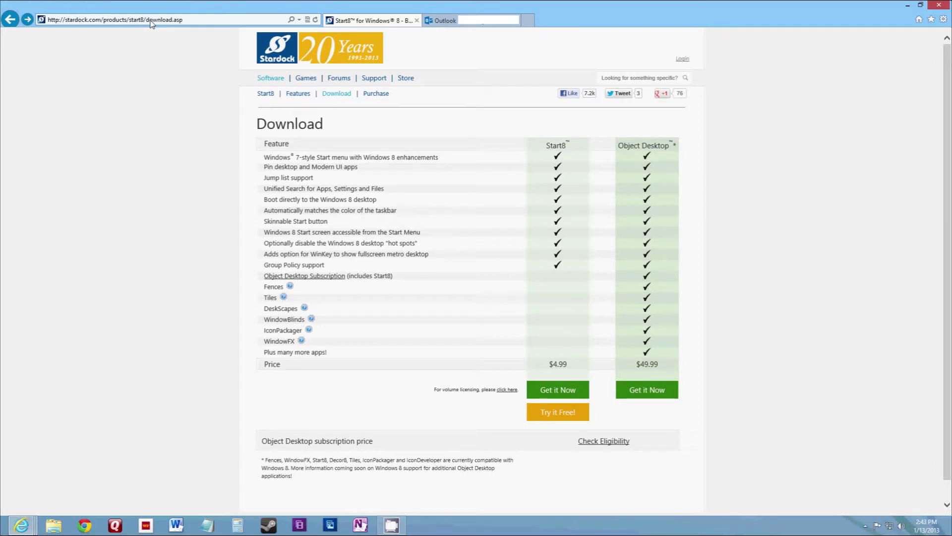
click(151, 22)
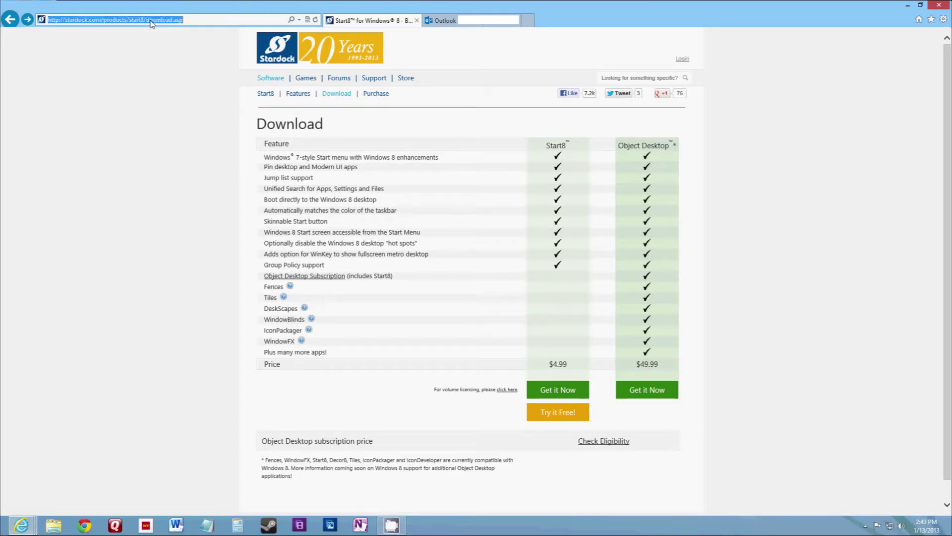
text(www.star)
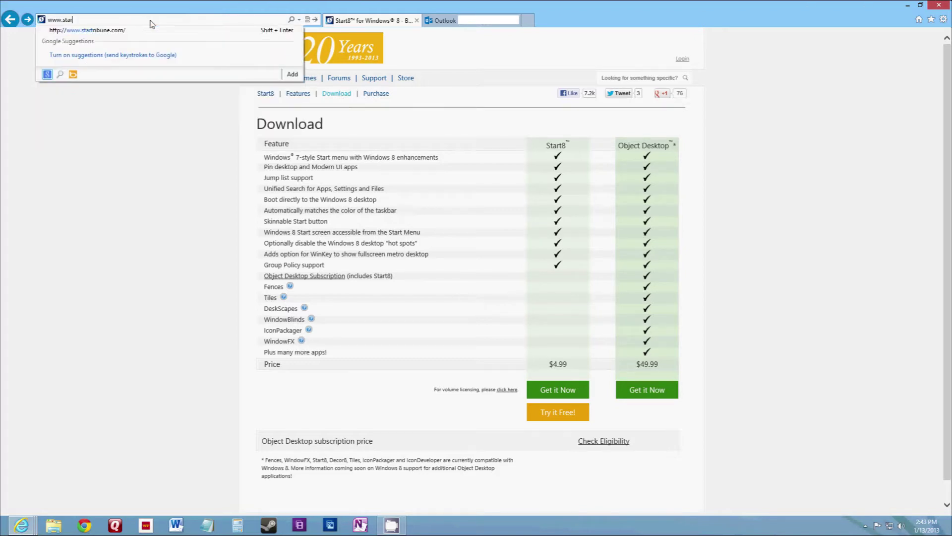
text(dock.com/)
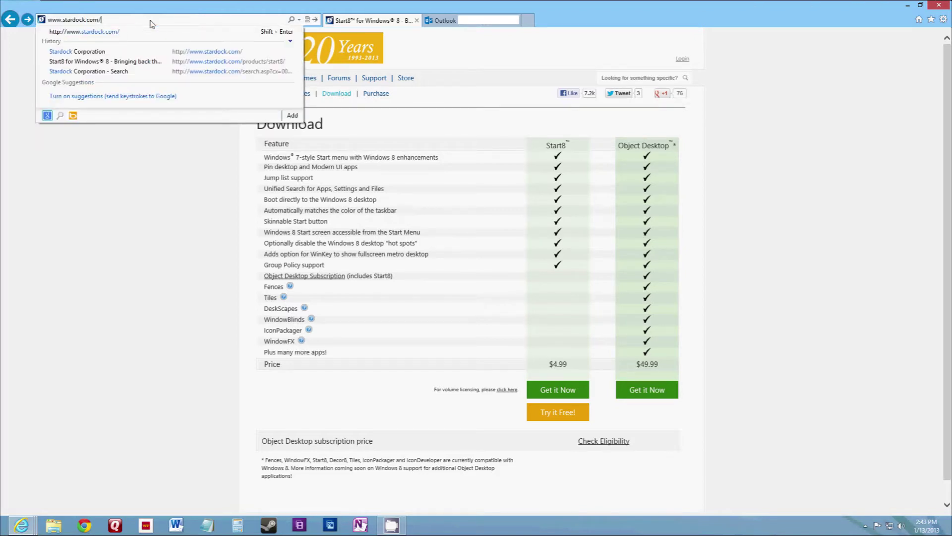
text(products/sta)
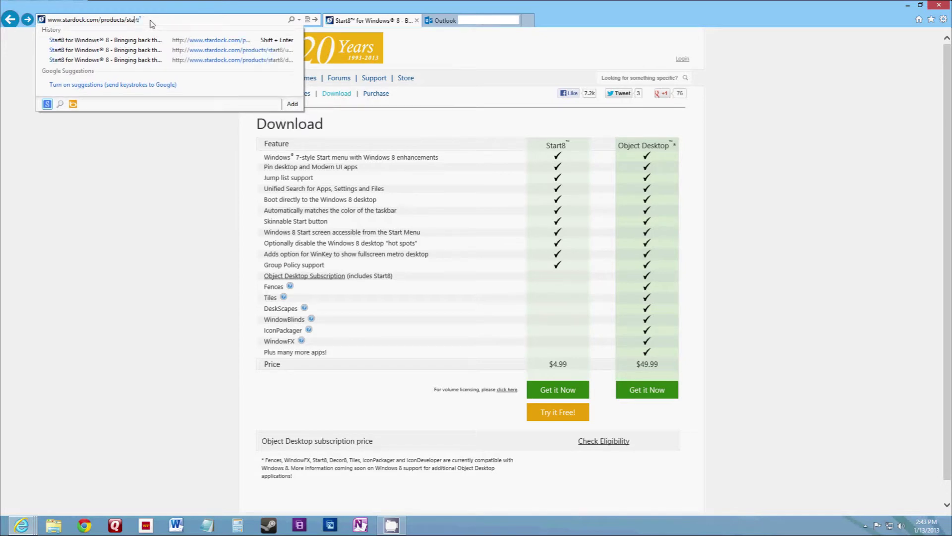
text(rt8/)
key(Return)
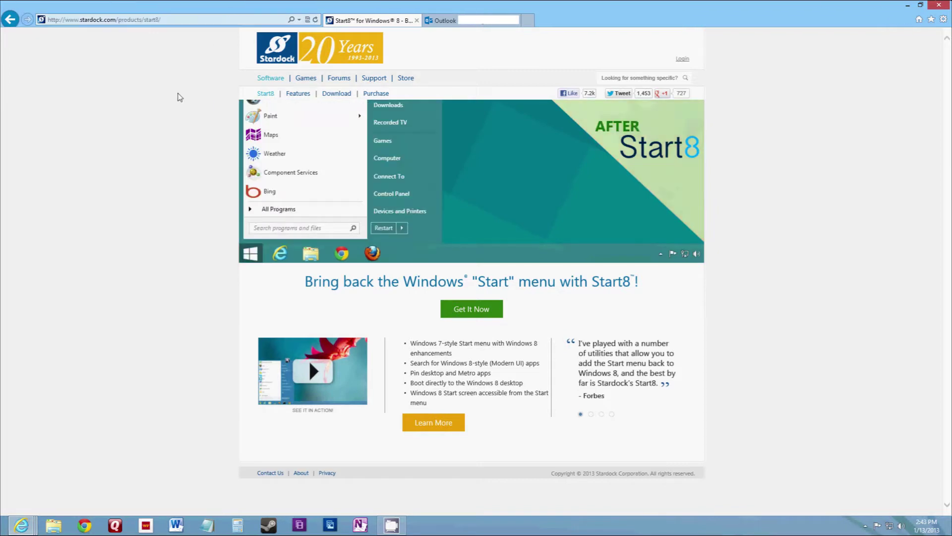
Choose Get It Now to reach the Start8 Download page ($4.99 vs Object Desktop $49.99)
click(495, 311)
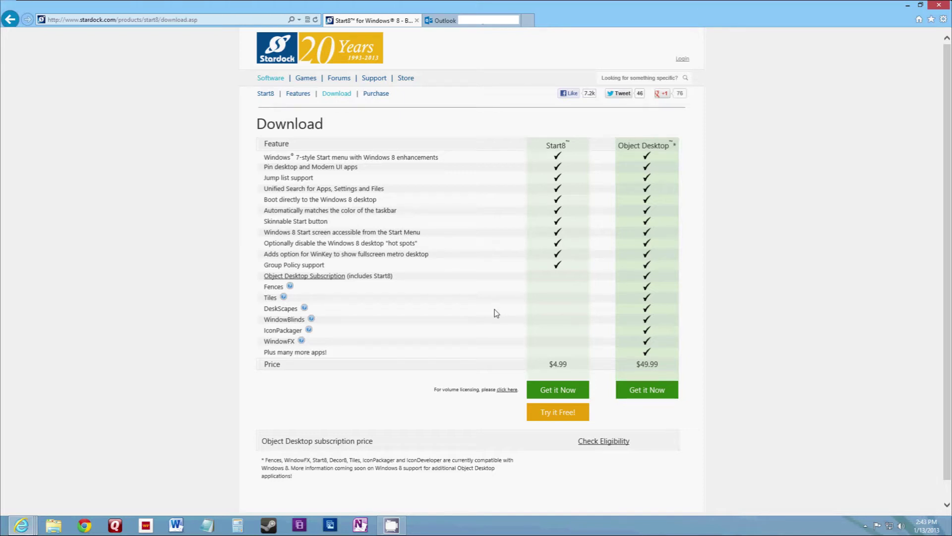
Request the free Start8 trial with your e-mail address, then follow the e-mailed download link
click(566, 413)
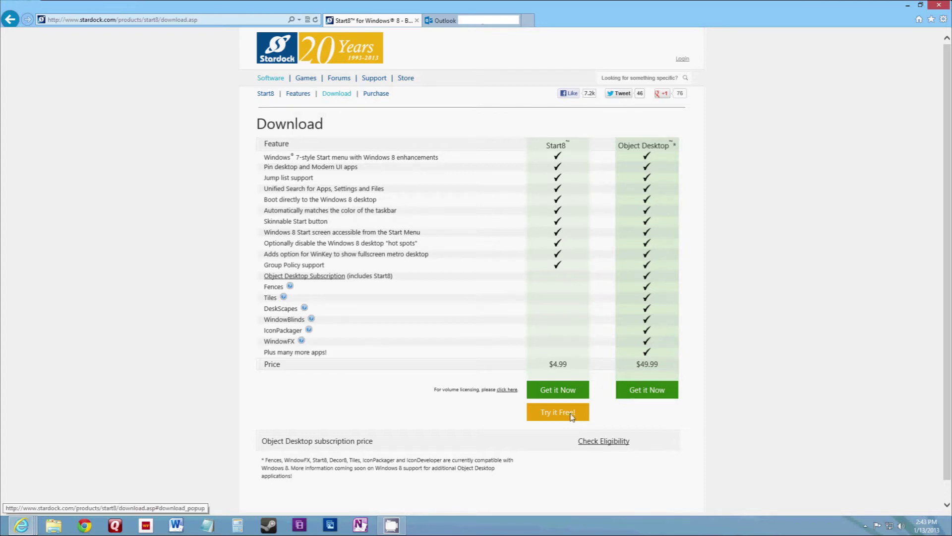
text(ale)
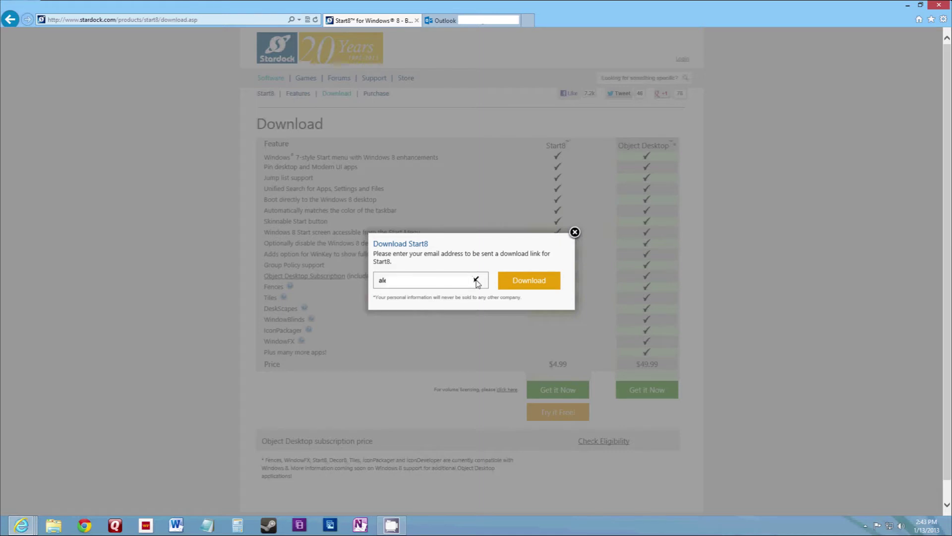
click(515, 281)
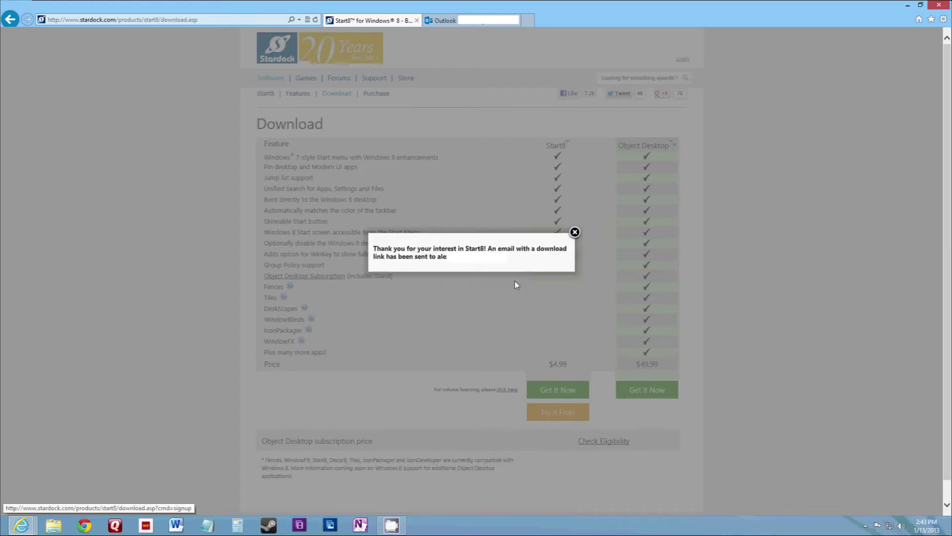
click(467, 24)
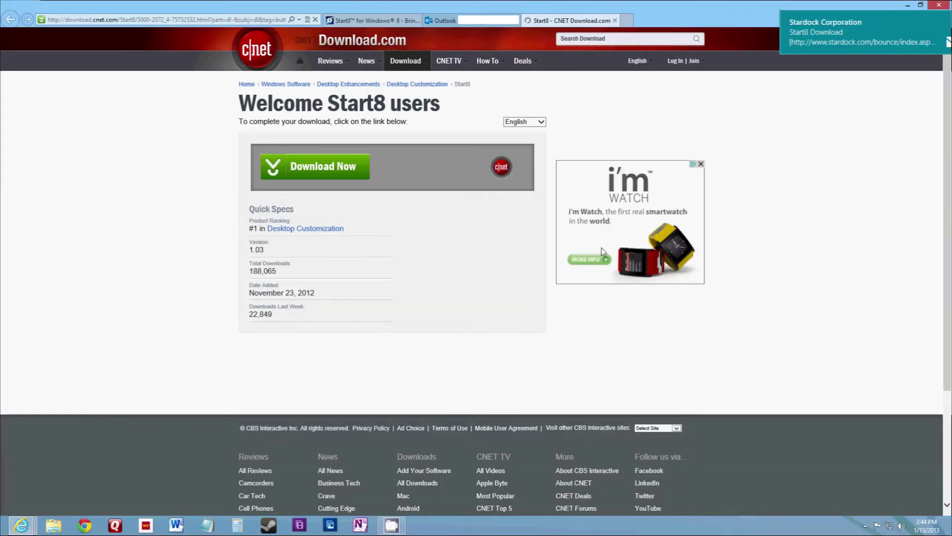
click(338, 167)
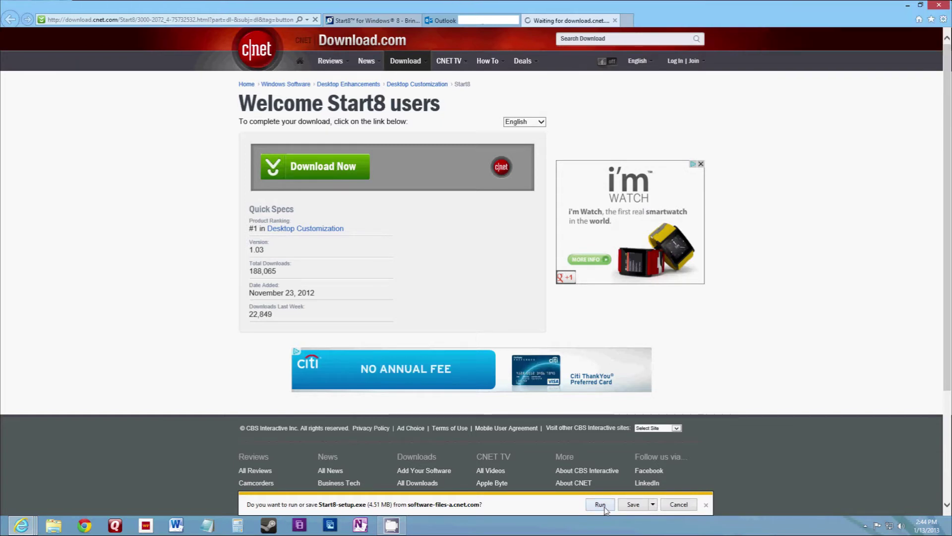
Run Start8-setup.exe, accept the licence, and install Start8 to the default folder
click(600, 504)
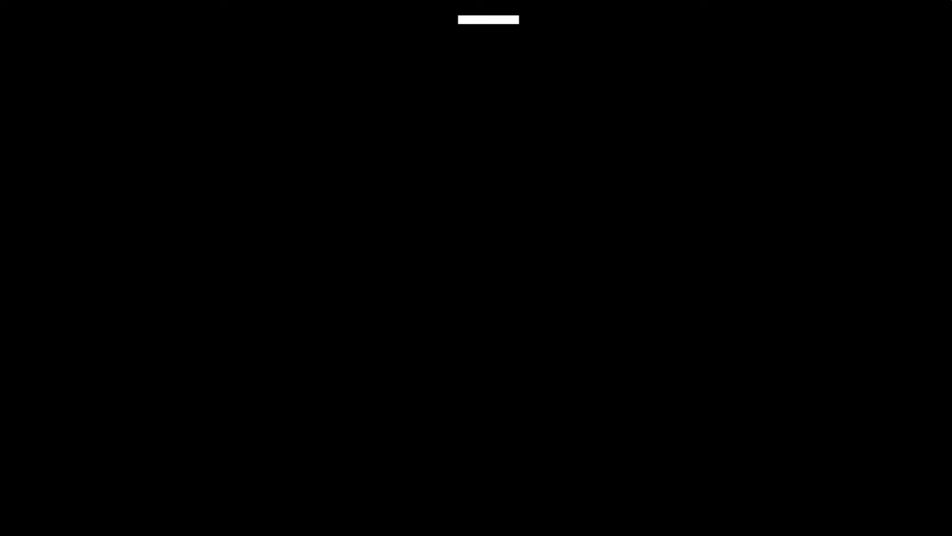
click(518, 283)
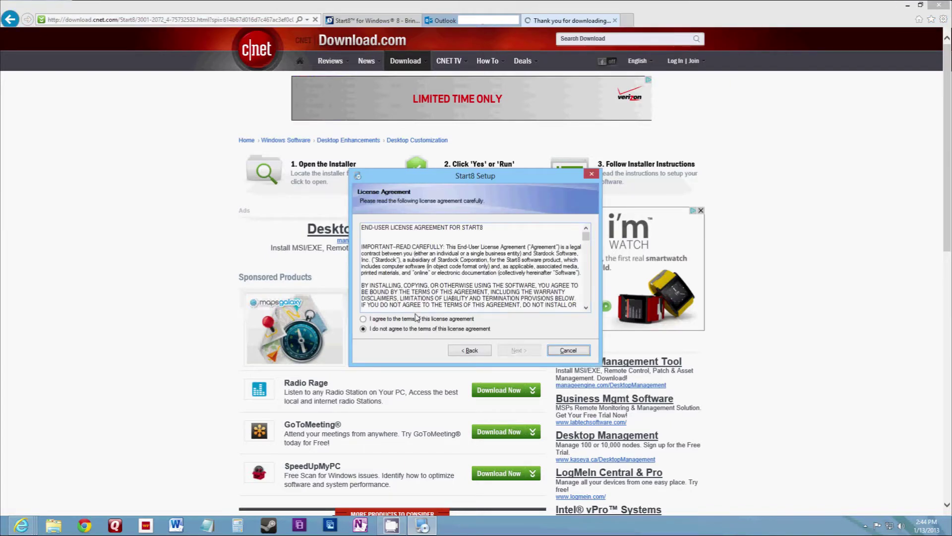
click(416, 318)
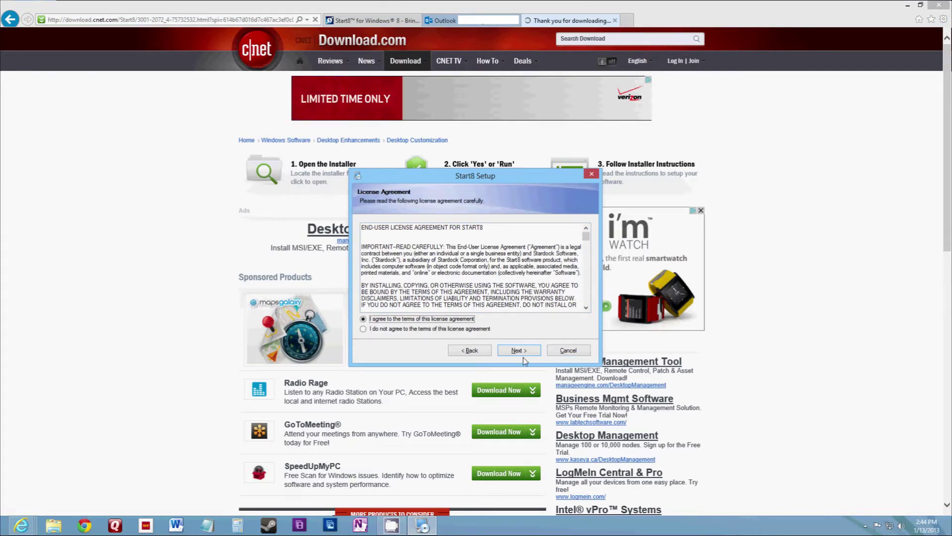
click(521, 353)
click(524, 351)
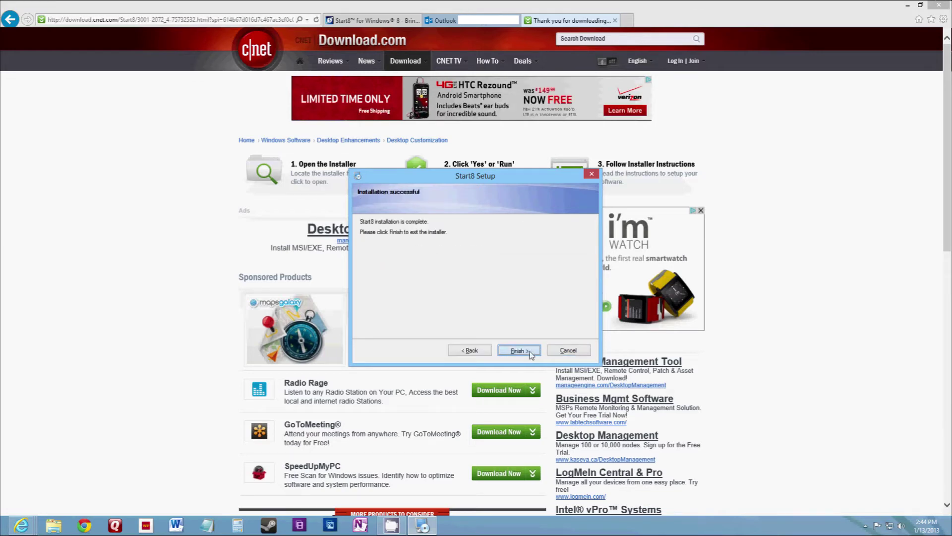
click(518, 351)
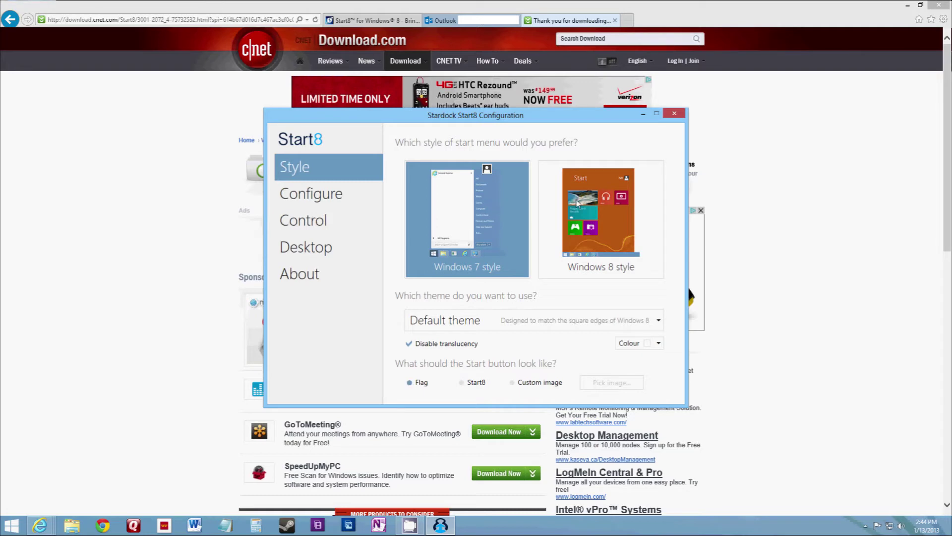
Close Start8 Configuration, leaving Windows 7 style and the Default theme selected
click(675, 114)
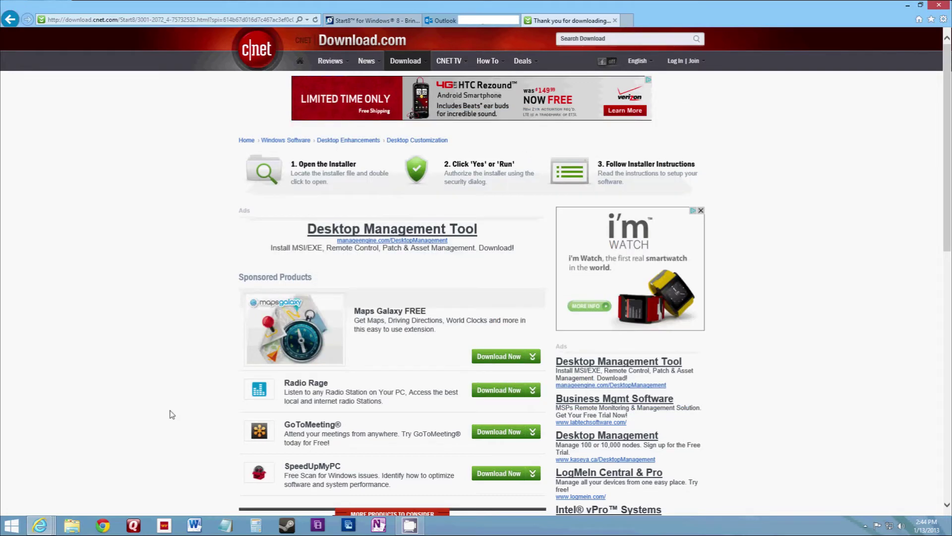
Use the new Start8 menu's Windows 8 Menu entry to reach the Start screen, twice
click(20, 530)
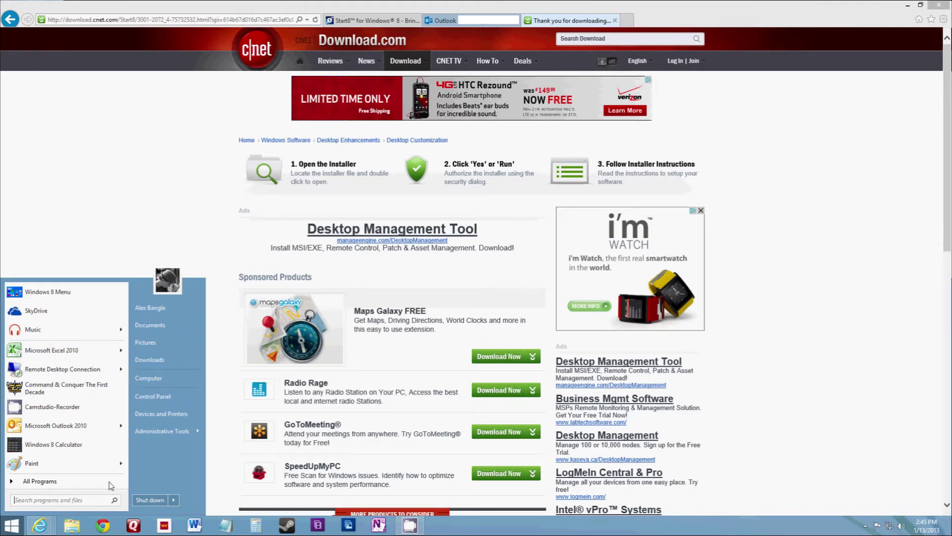
click(59, 300)
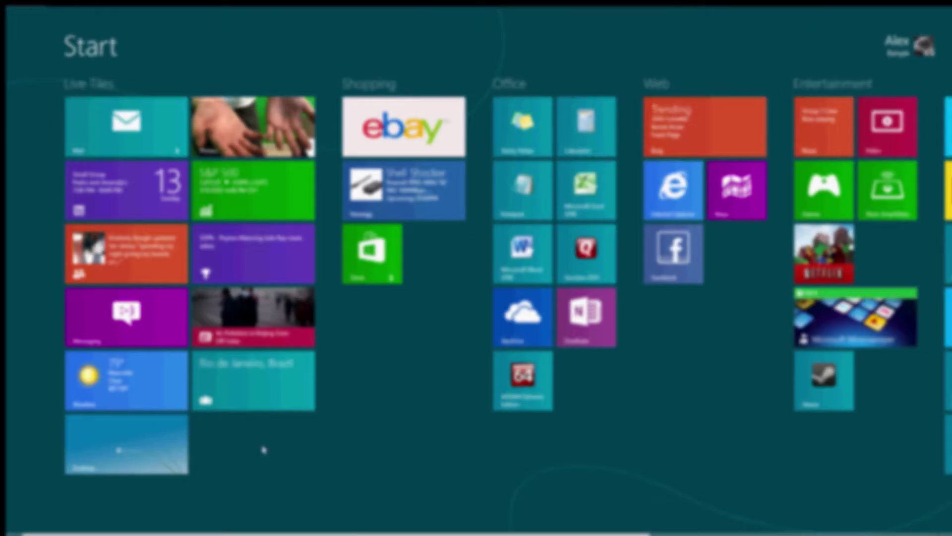
click(146, 446)
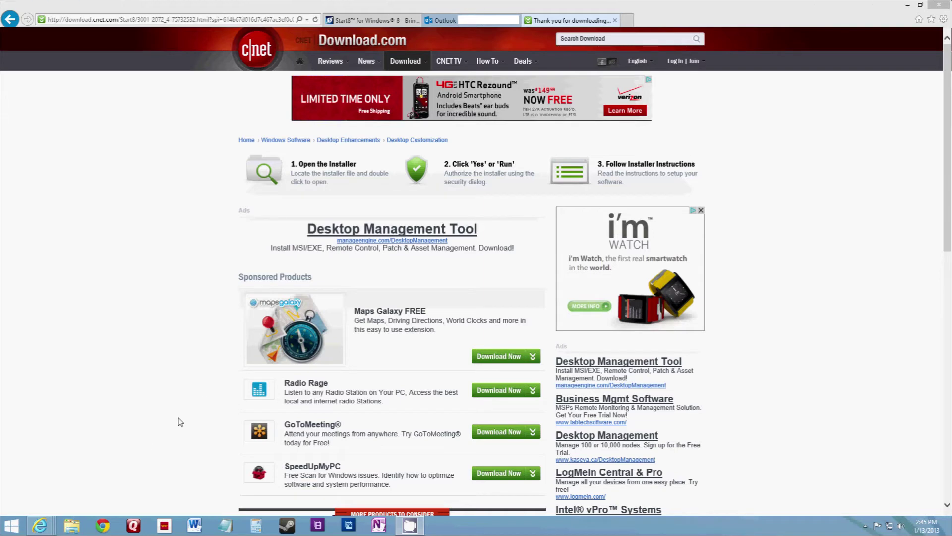
key(super)
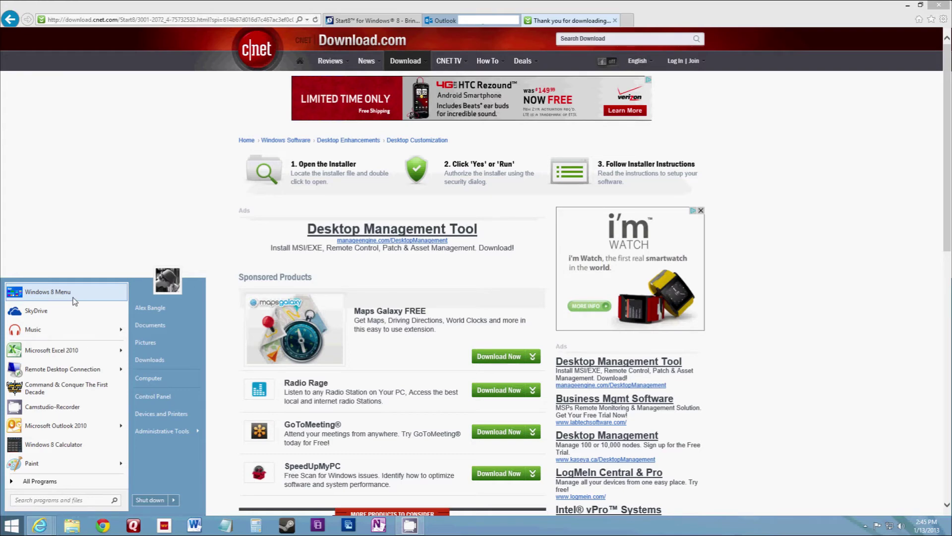
click(74, 299)
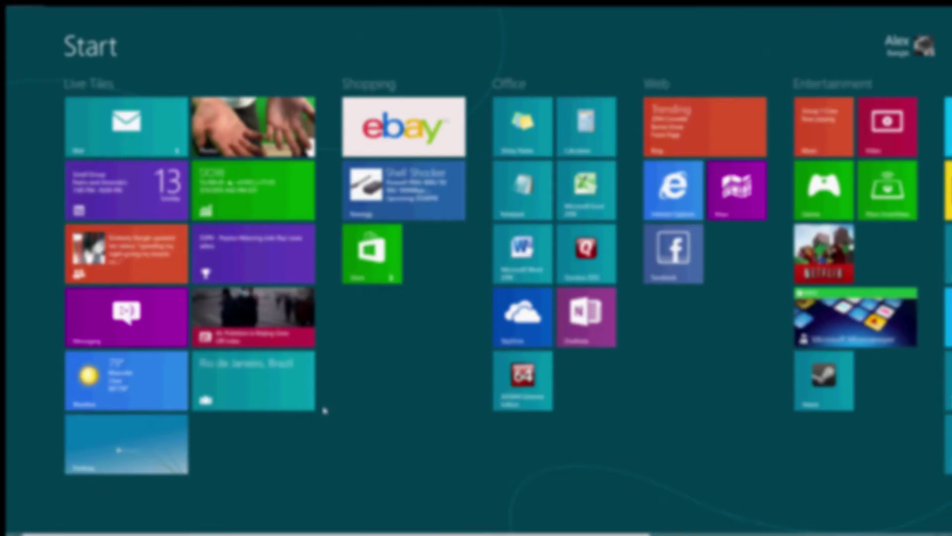
Scroll through the Start screen tile groups, then return to the plain desktop
scroll(483, 382, down, 3)
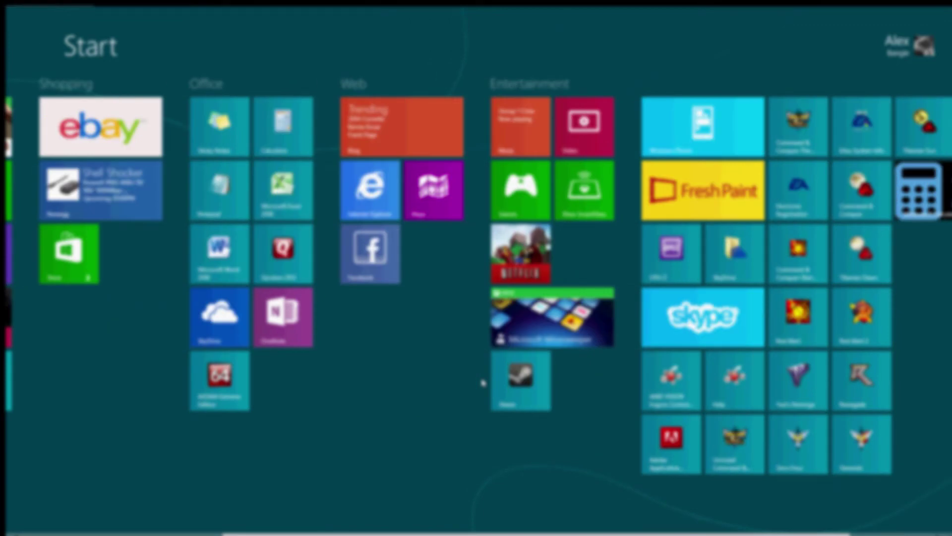
mouse_move(950, 5)
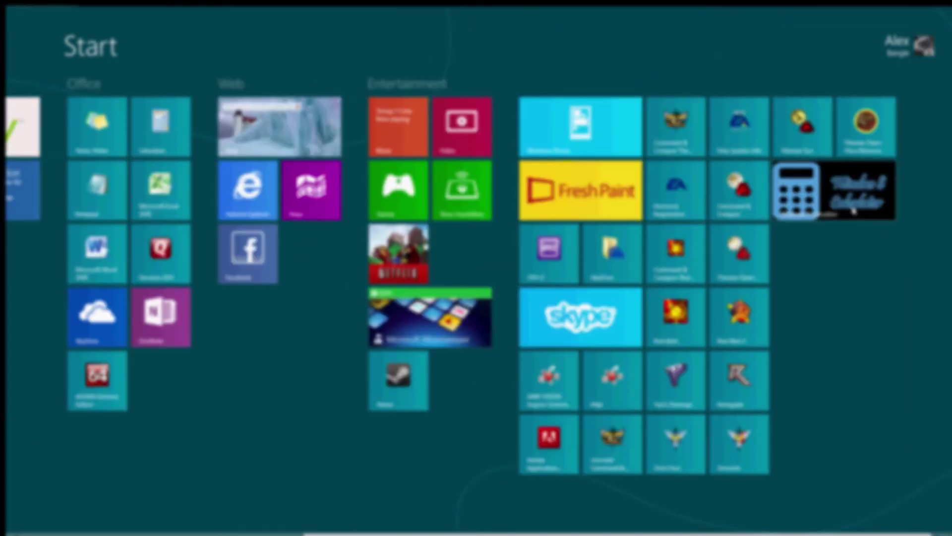
scroll(473, 309, up, 5)
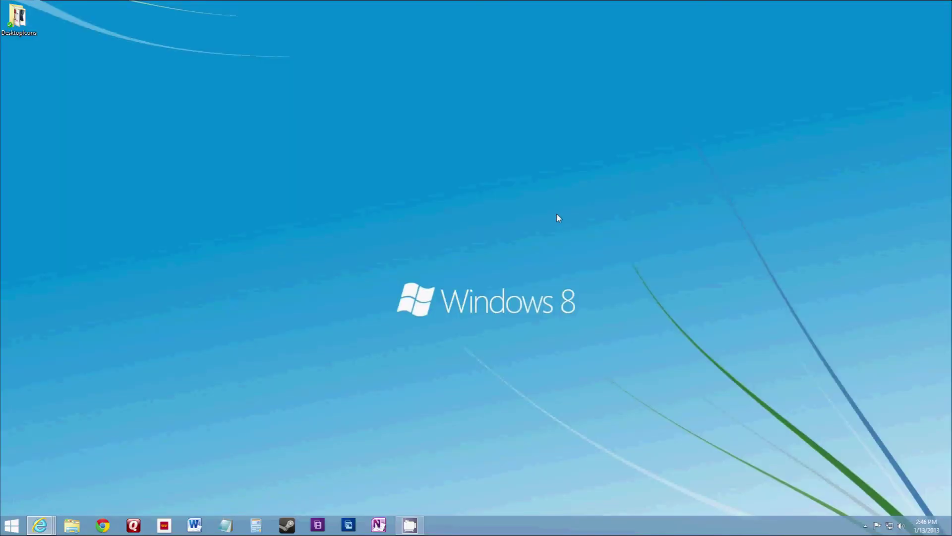
click(12, 524)
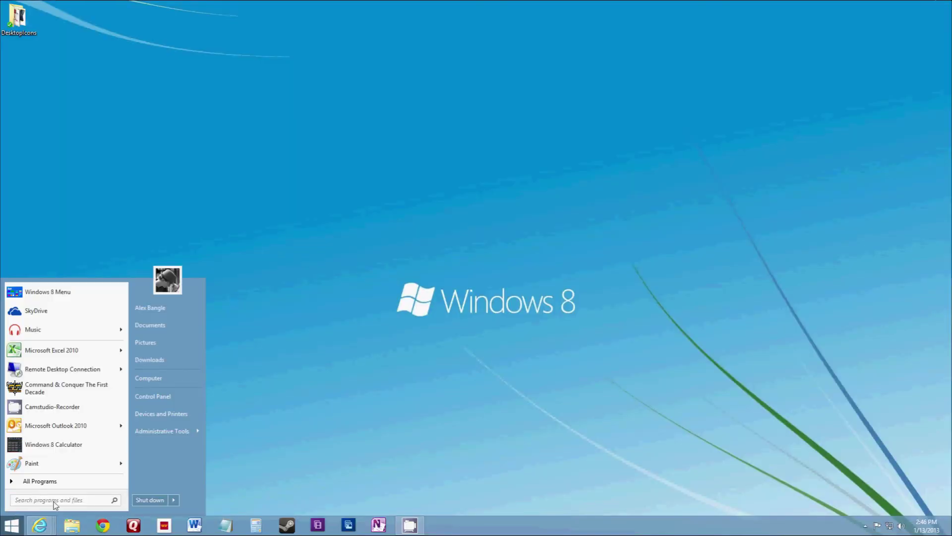
click(57, 480)
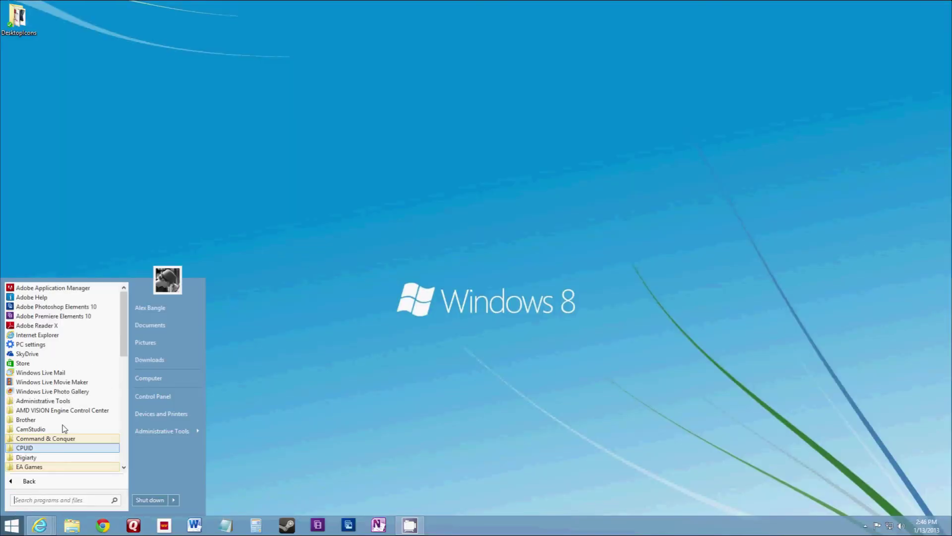
click(60, 338)
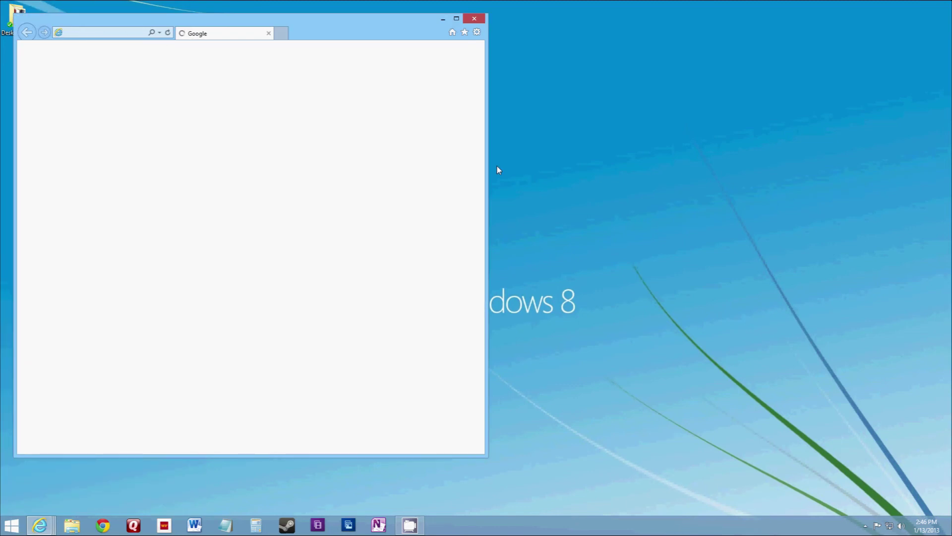
key(super+d)
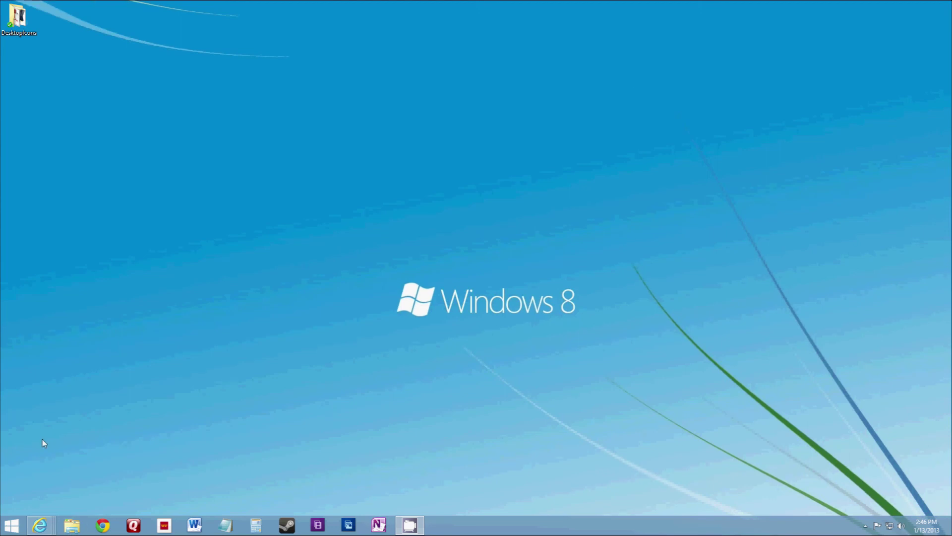
key(super)
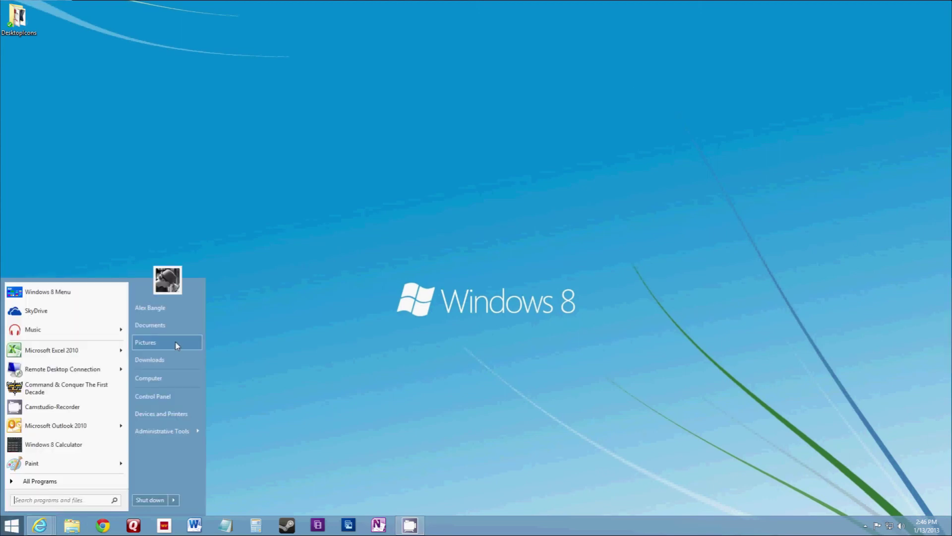
click(193, 317)
drag(651, 36, 403, 30)
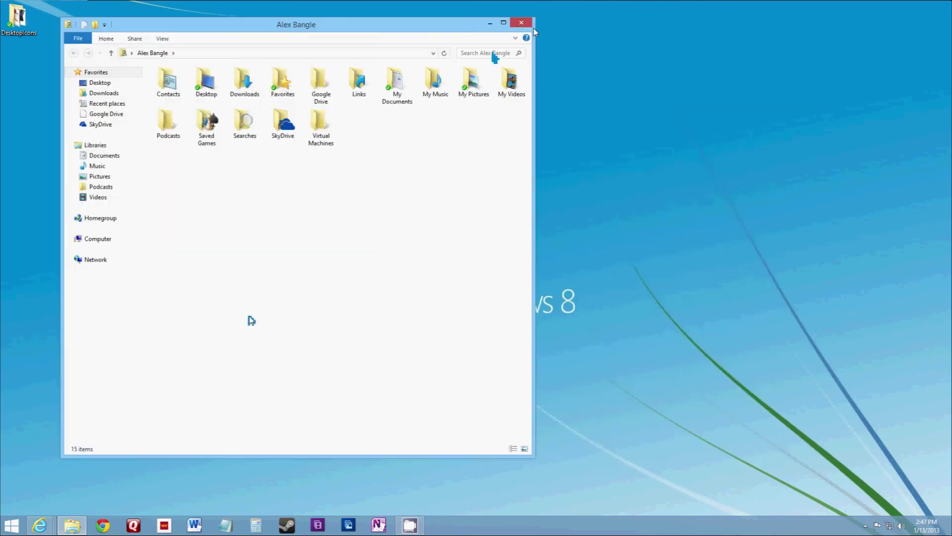
key(alt+F4)
mouse_move(950, 296)
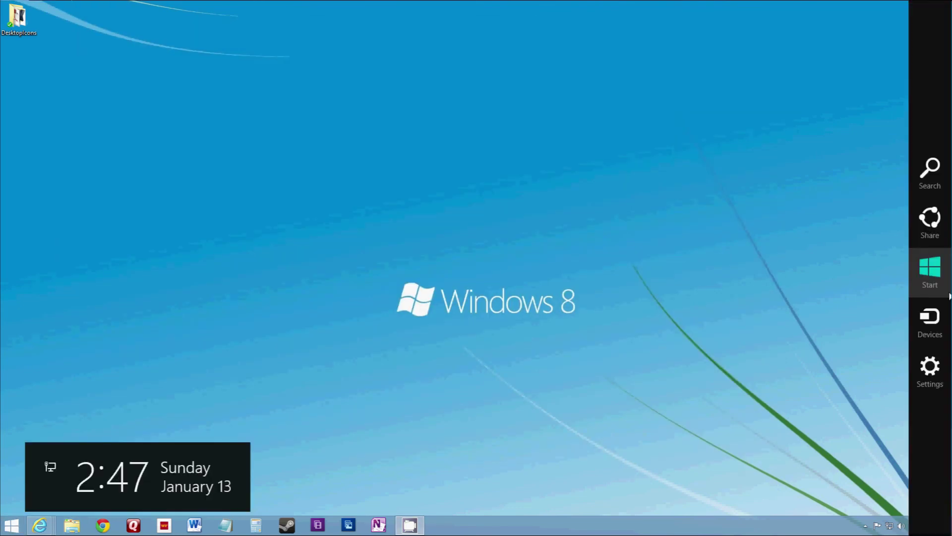
mouse_move(947, 370)
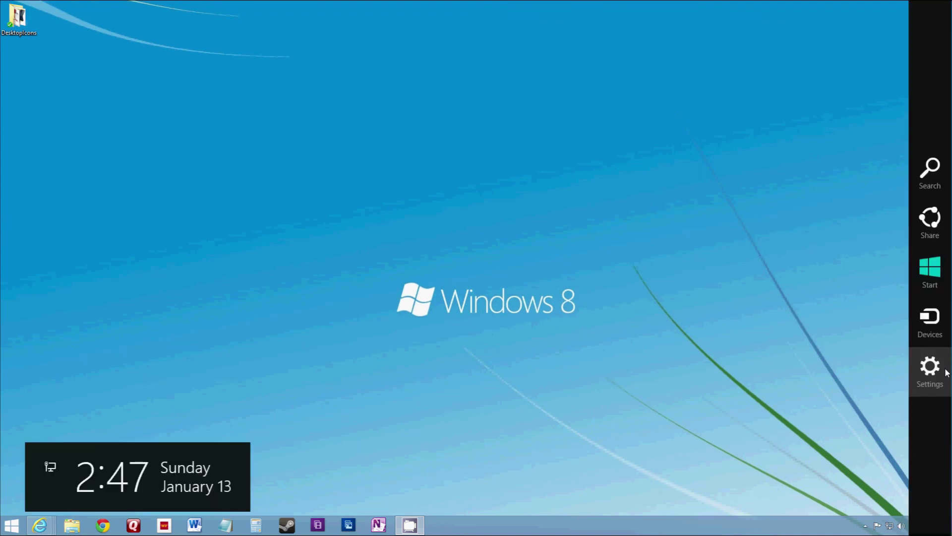
click(930, 268)
click(931, 183)
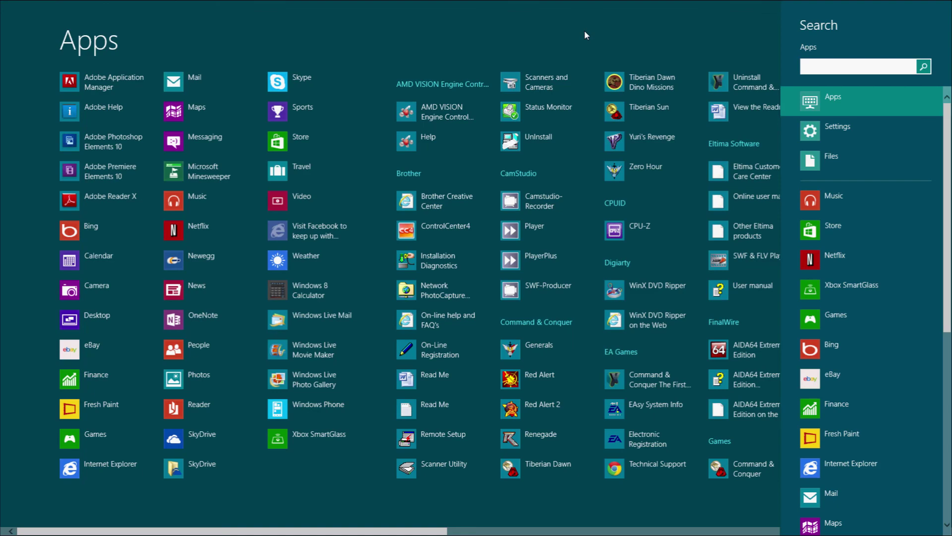
key(Escape)
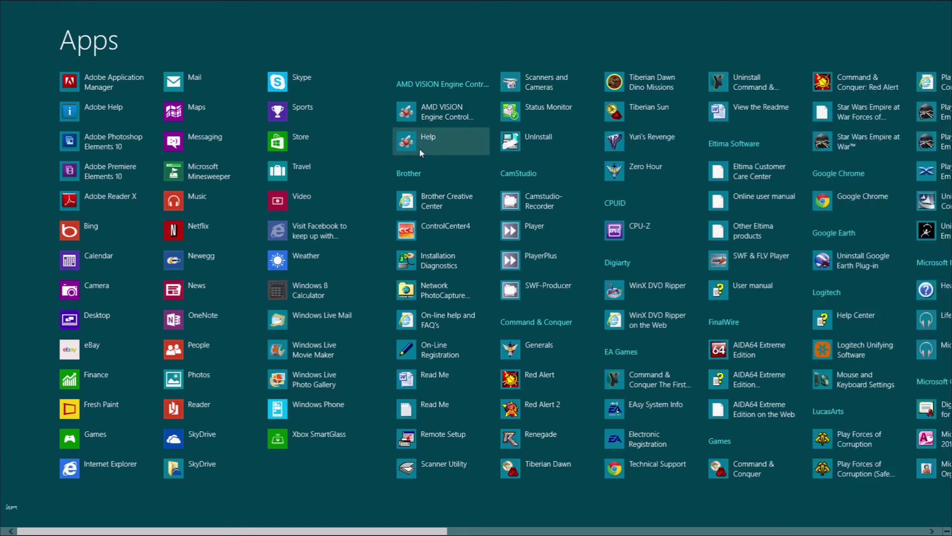
key(super)
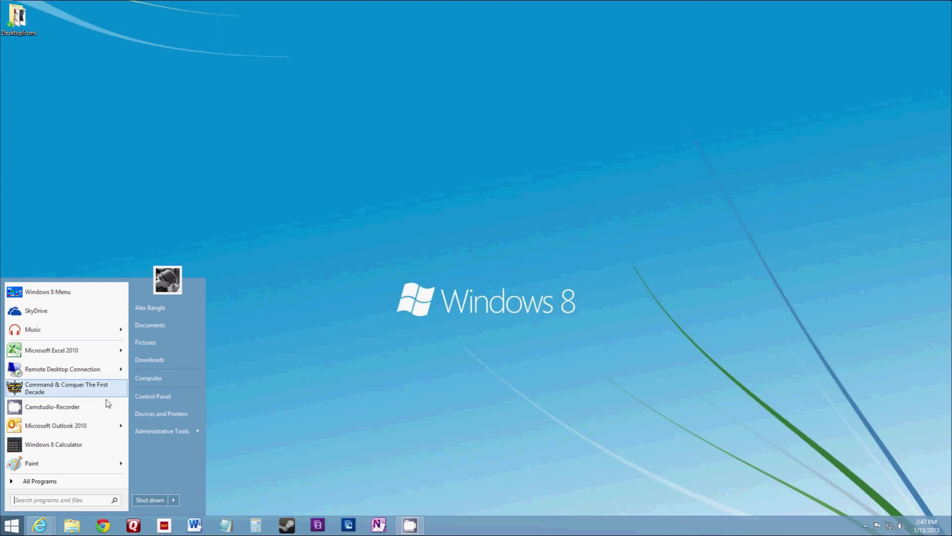
click(38, 481)
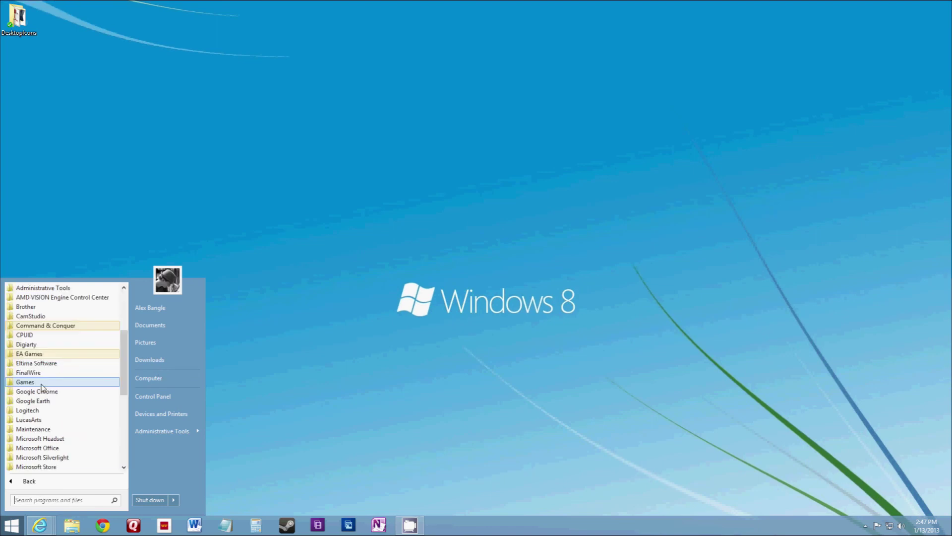
scroll(42, 388, down, 5)
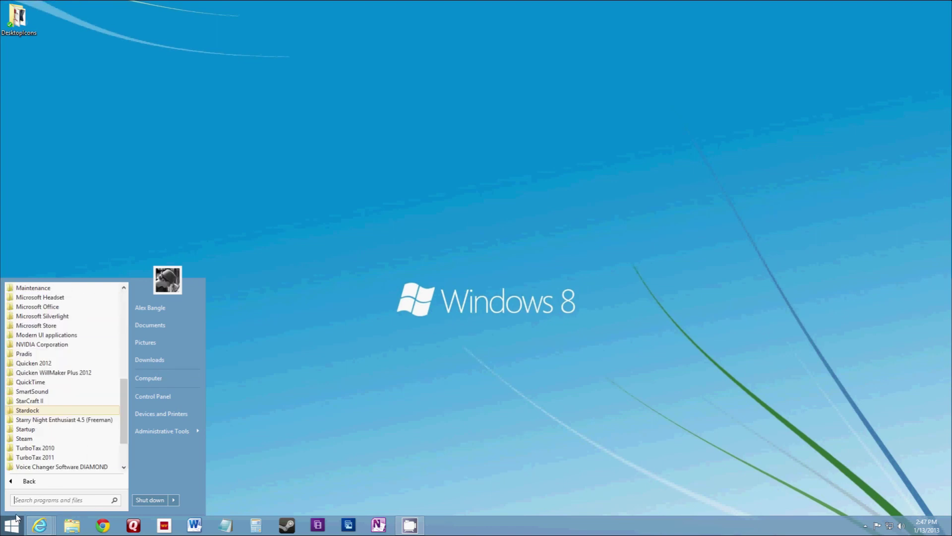
click(29, 481)
mouse_move(42, 334)
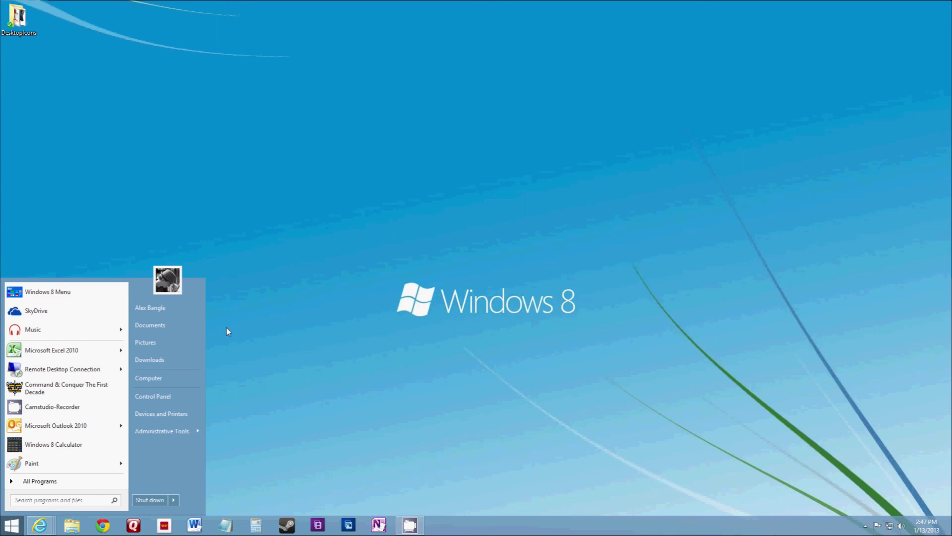
click(374, 340)
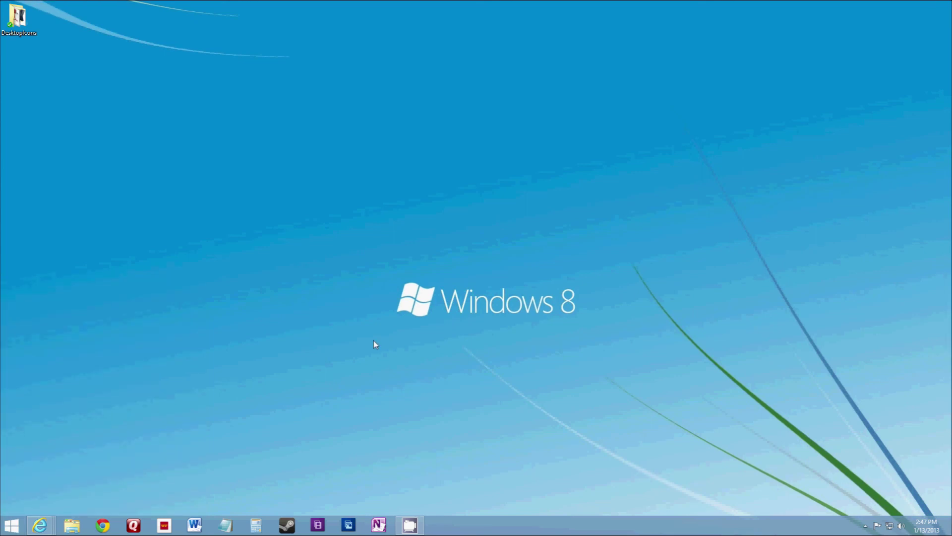